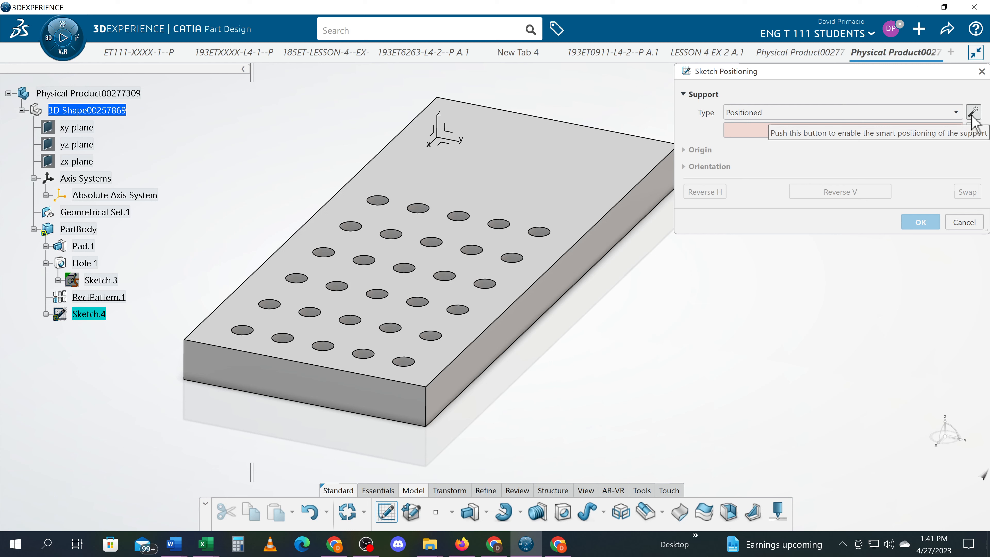
click(974, 113)
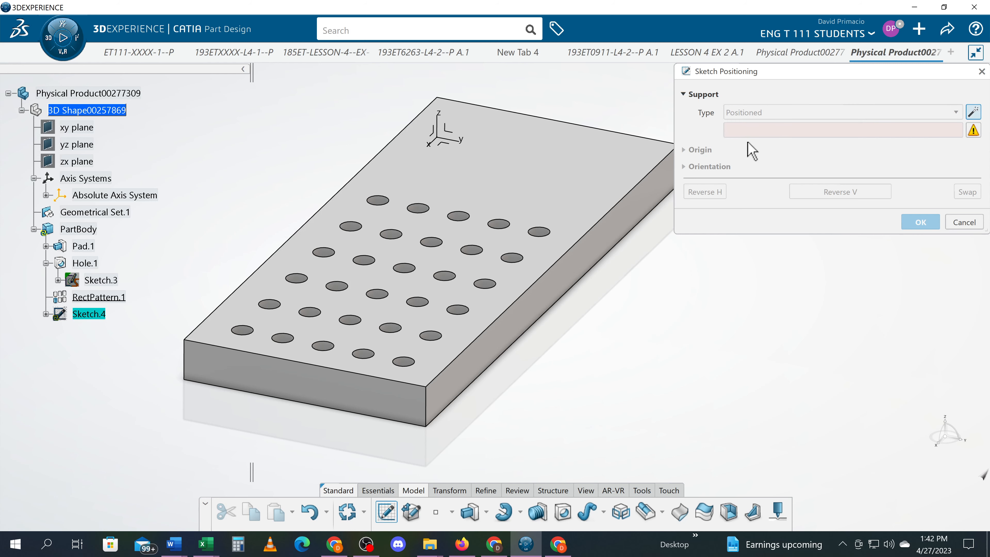
click(514, 153)
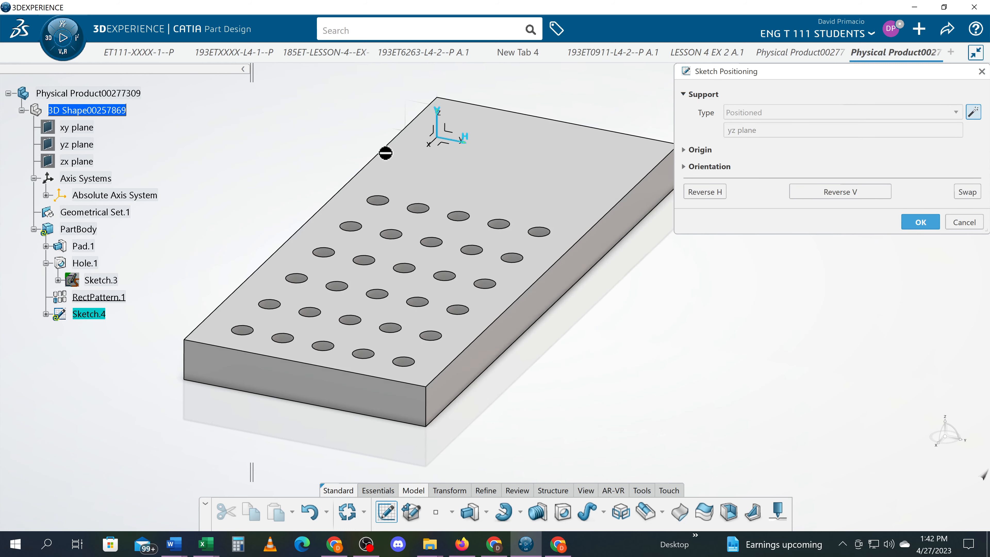
click(506, 115)
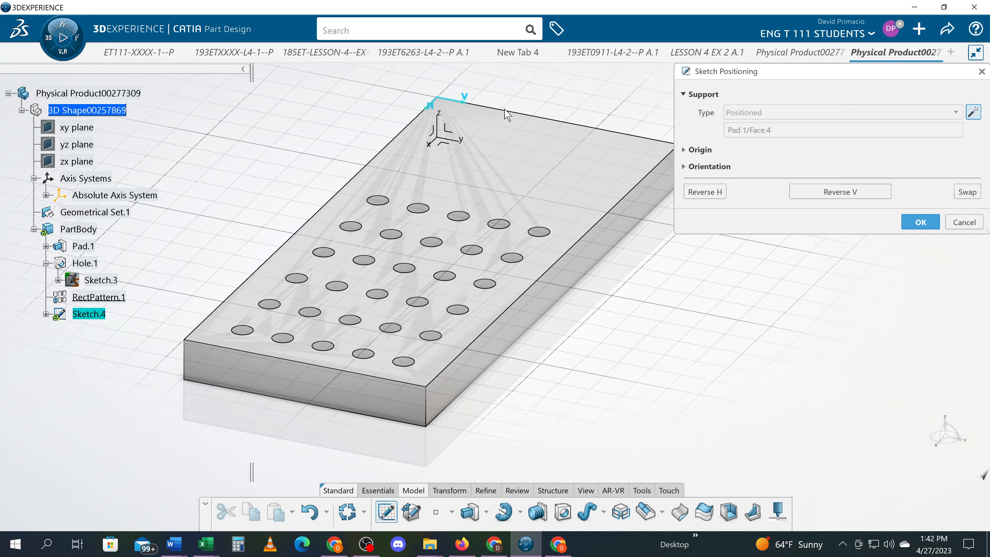
click(507, 152)
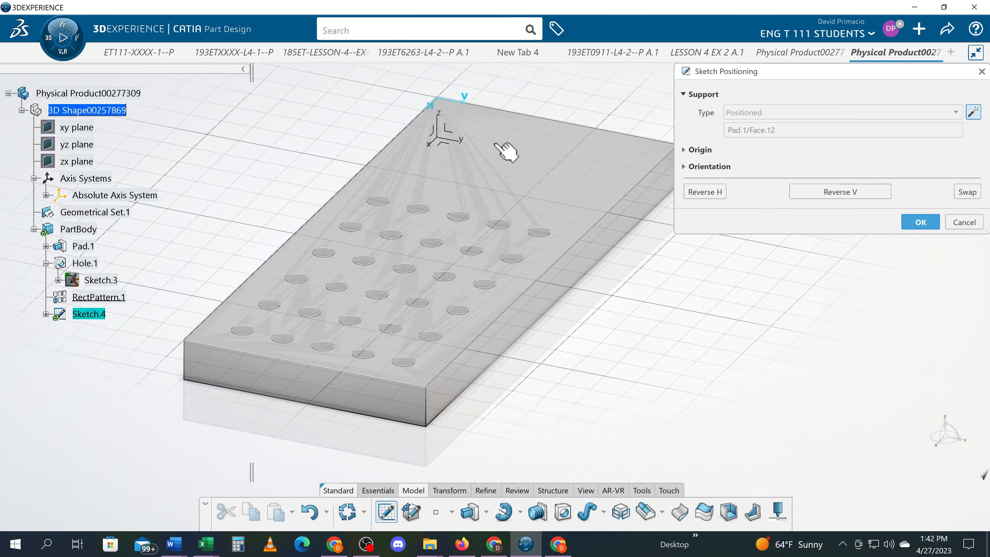
click(521, 155)
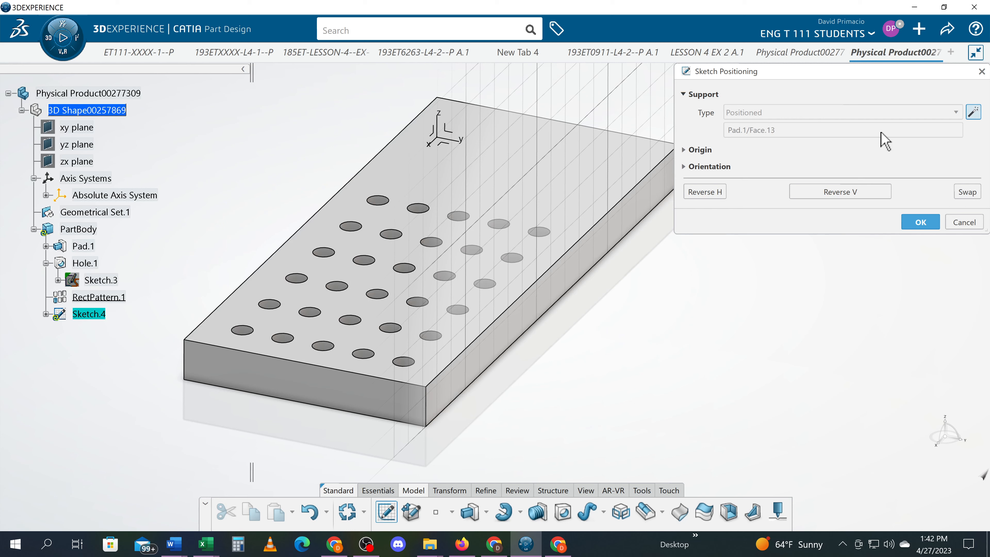
click(975, 114)
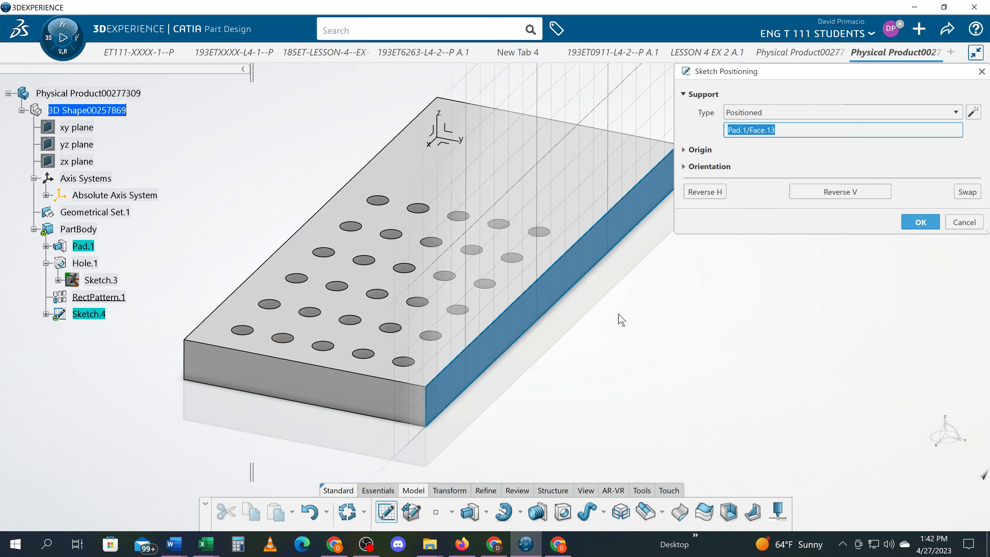
click(623, 313)
click(963, 222)
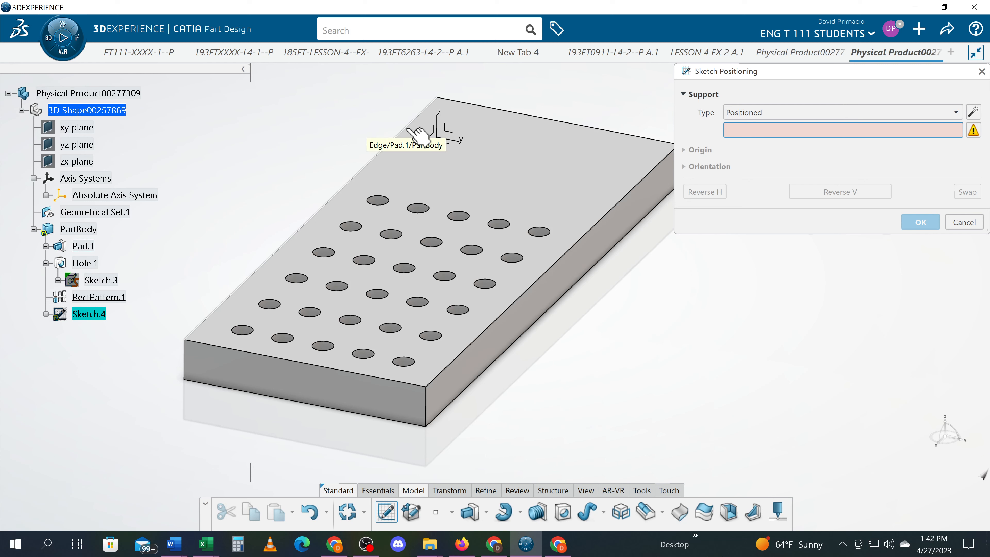
- Position the sketch on the plate's top face using its long side edge and adjoining short edge, reverse the V direction, and enter the sketch
click(410, 130)
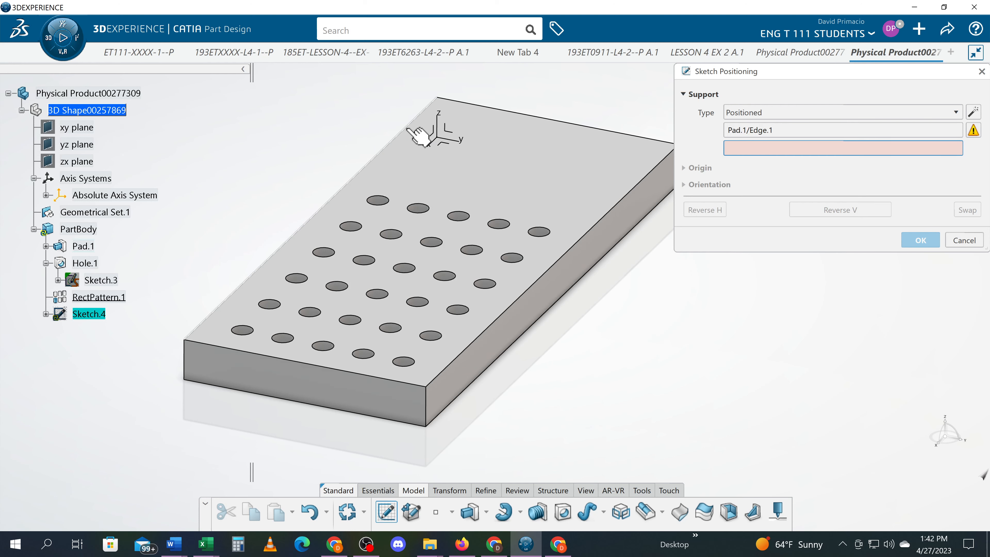
click(489, 110)
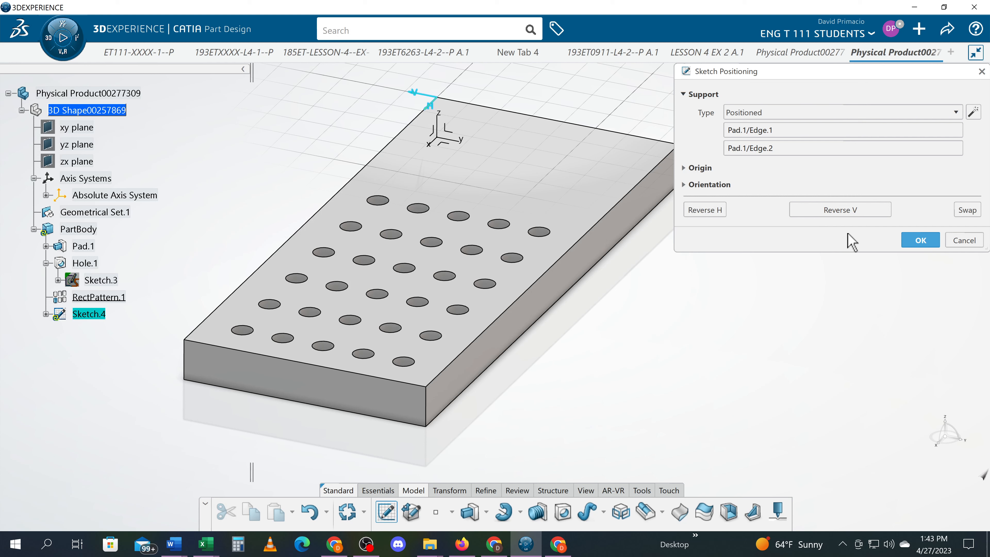
click(847, 216)
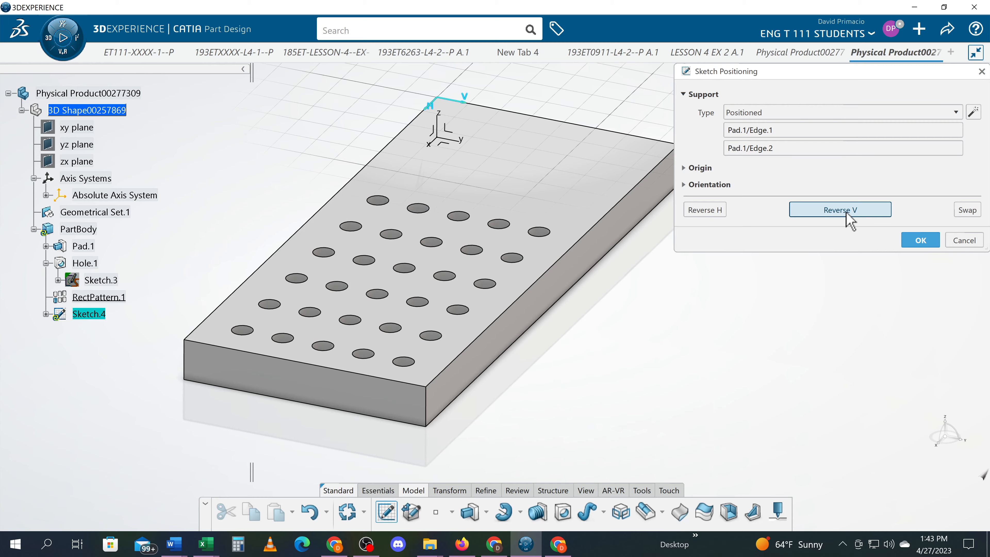
click(919, 241)
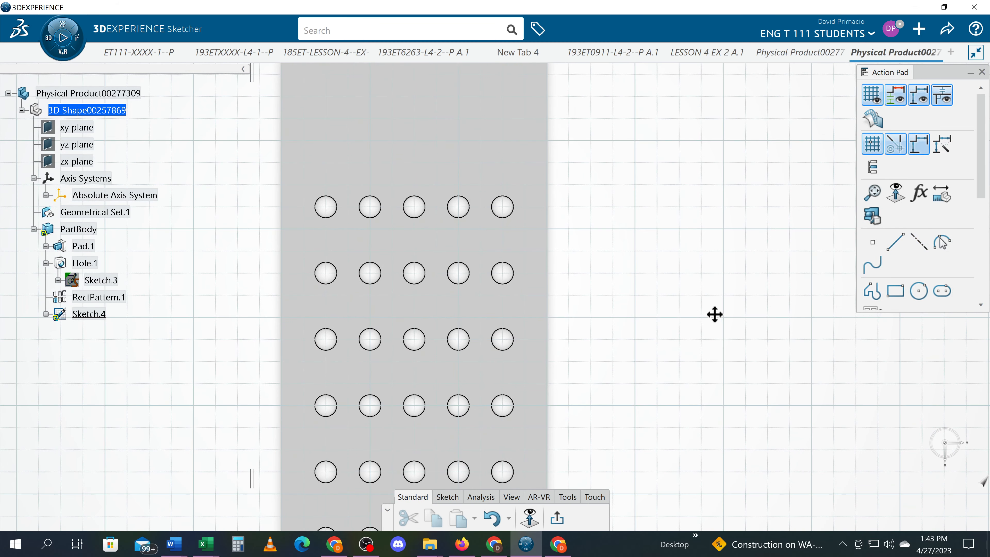
- Sketch a rectangle from the sketch origin across the plate's full width, 0.5 in along H and 3 in along V
mouse_move(713, 375)
middle_down()
mouse_move(685, 343)
mouse_move(670, 199)
middle_up()
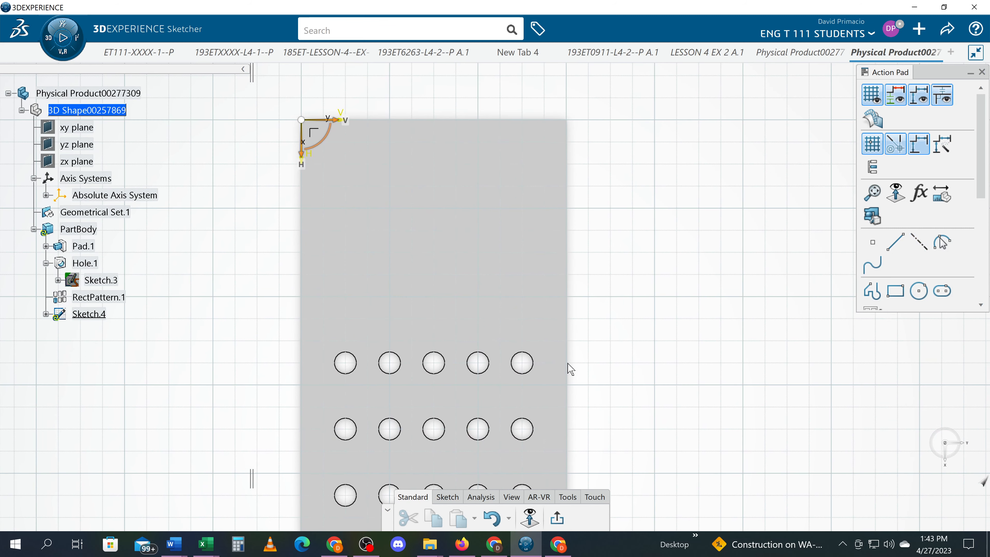
click(448, 497)
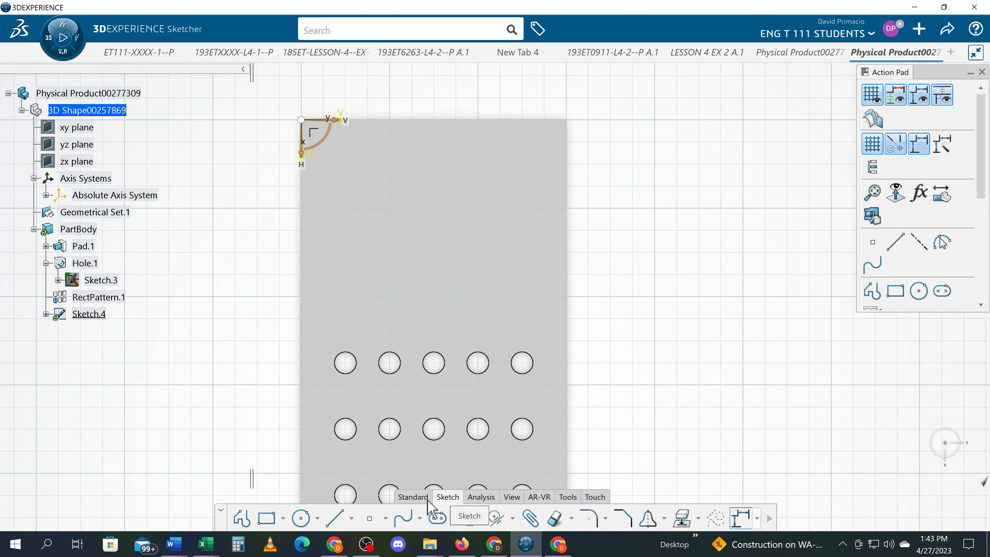
click(278, 520)
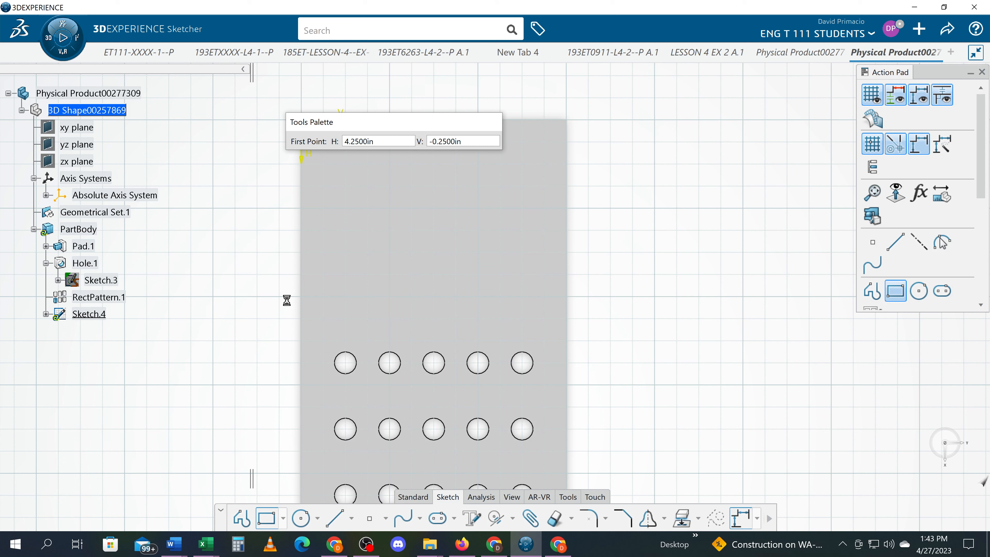
mouse_move(355, 122)
mouse_down()
mouse_move(402, 89)
mouse_move(403, 67)
mouse_up()
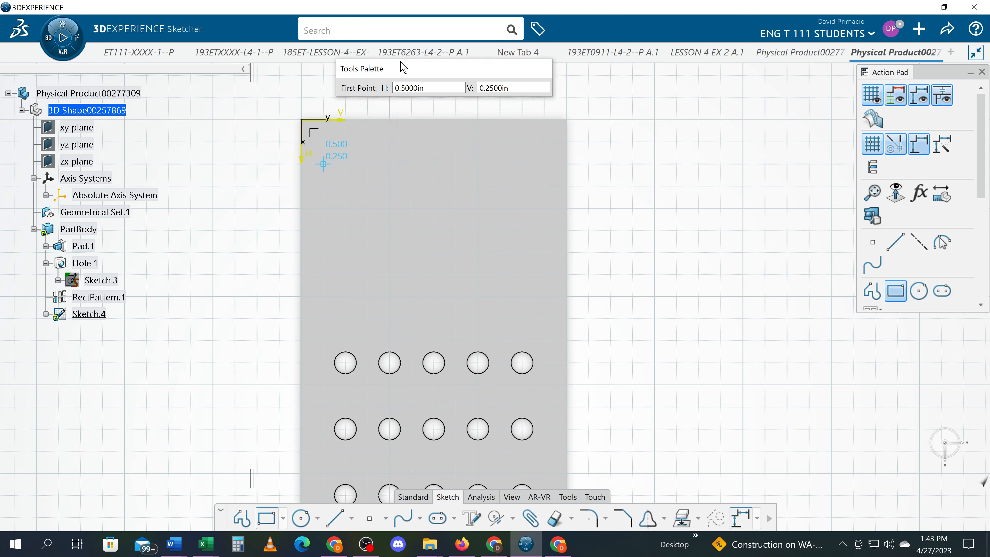
click(304, 119)
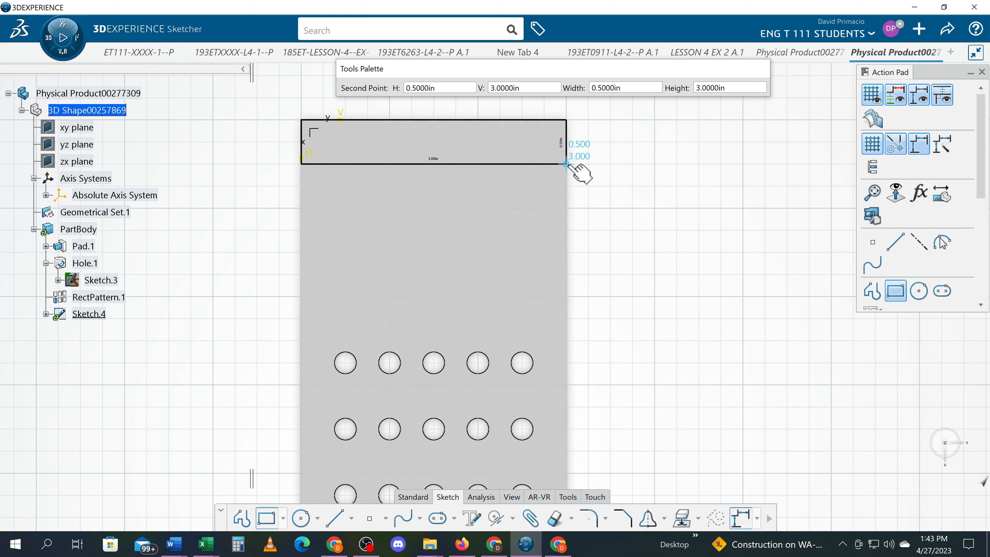
click(566, 165)
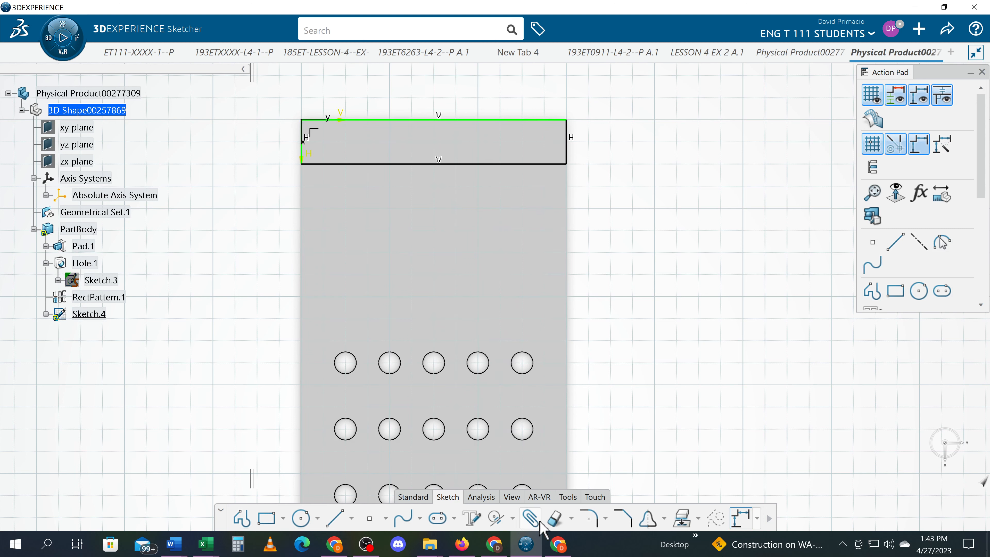
- Apply Auto Constraint to the whole rectangle together with the sketch axes
click(513, 518)
click(519, 448)
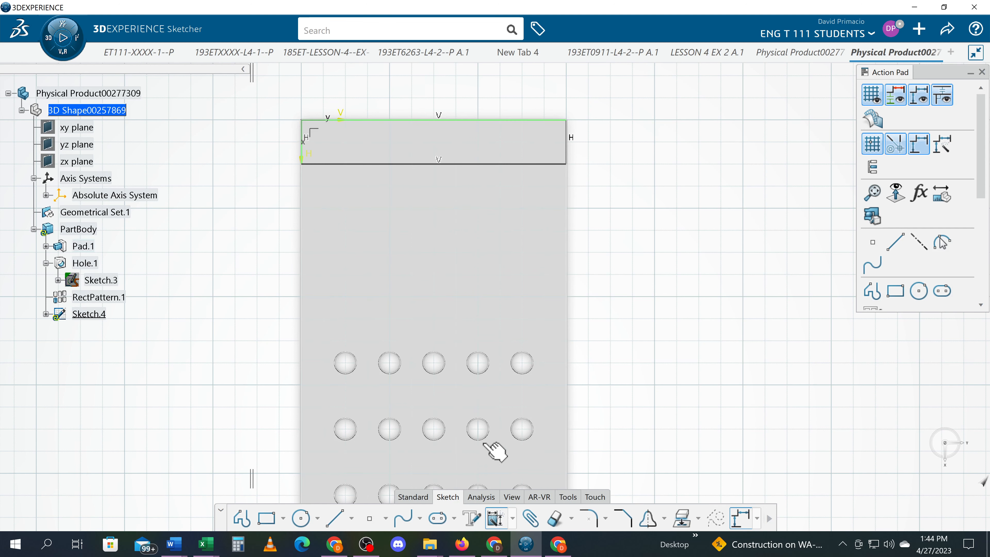
drag(248, 98, 612, 199)
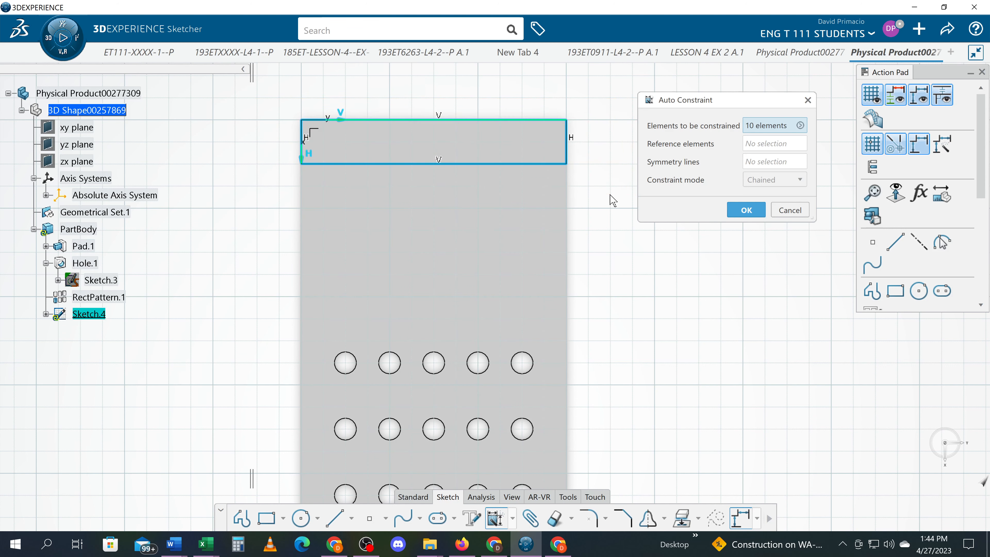
click(745, 210)
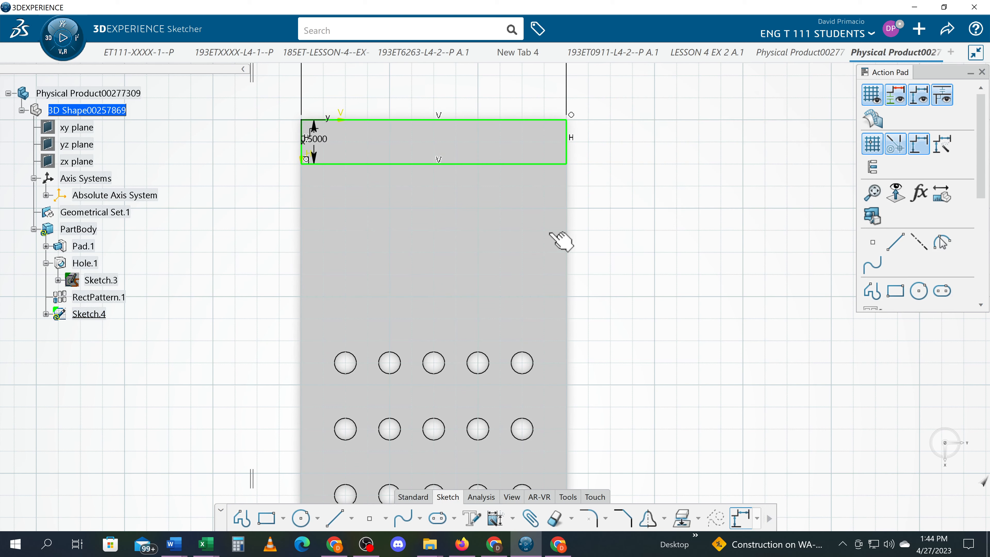
- Reposition the rectangle's width and depth dimensions outside the plate outline so both are readable
mouse_move(615, 208)
middle_down()
mouse_move(632, 259)
mouse_move(641, 234)
middle_up()
drag(337, 268, 266, 267)
drag(375, 86, 372, 136)
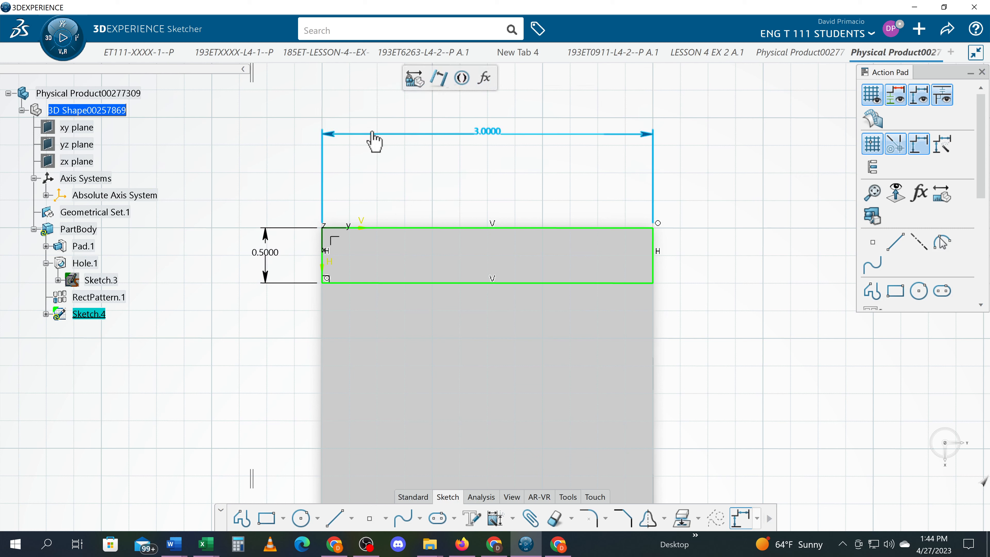
click(371, 139)
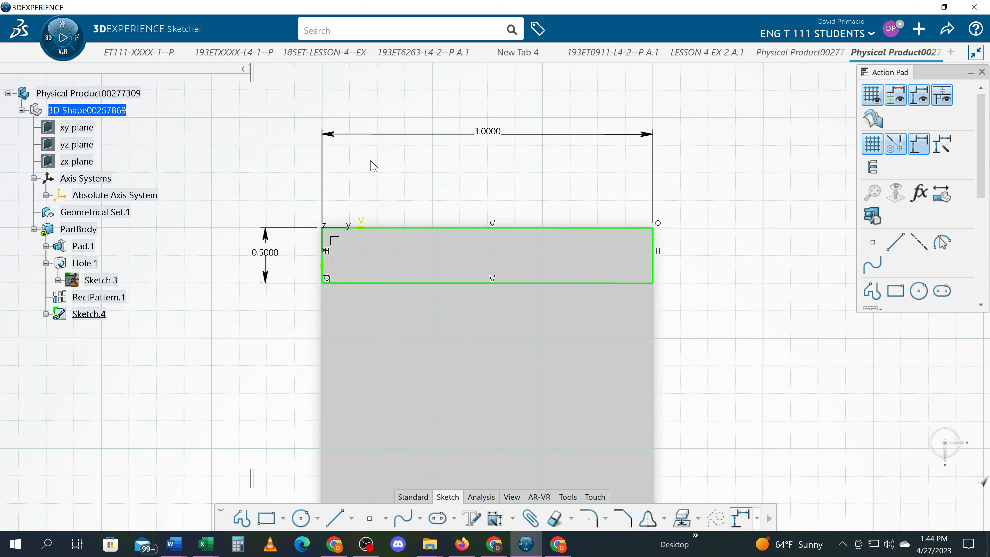
drag(393, 136, 386, 180)
click(403, 210)
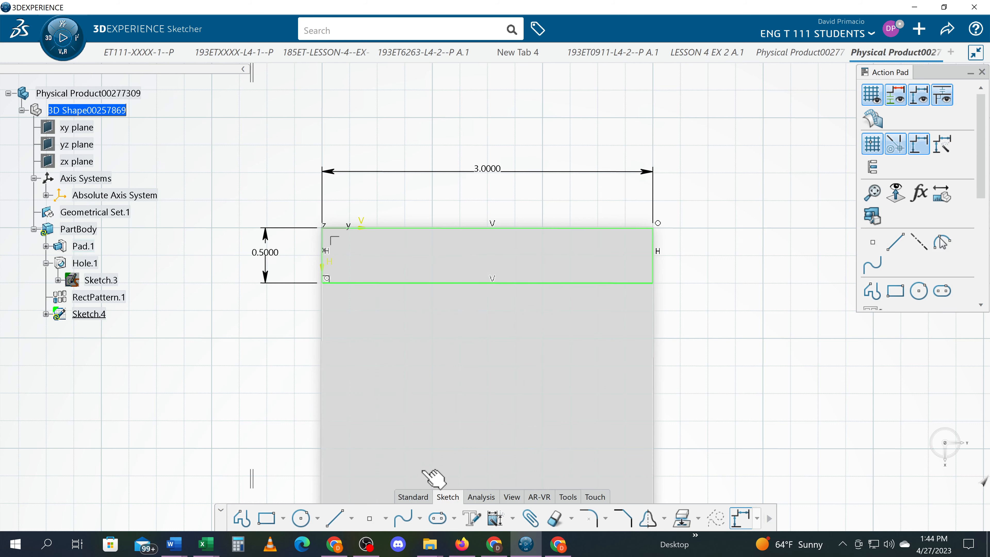
- Check the rectangle sketch with Sketch Analysis and Sketch Solving Status
click(413, 497)
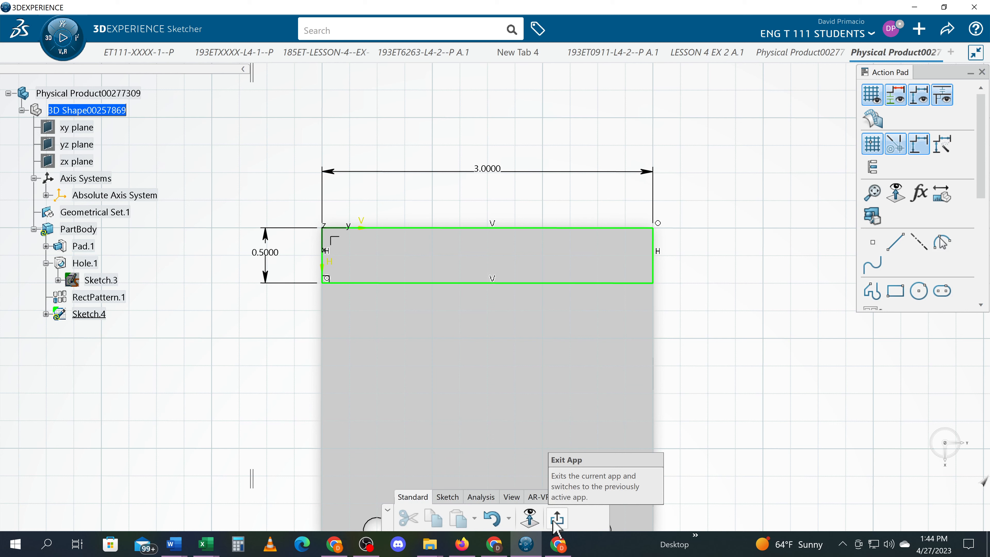
click(481, 497)
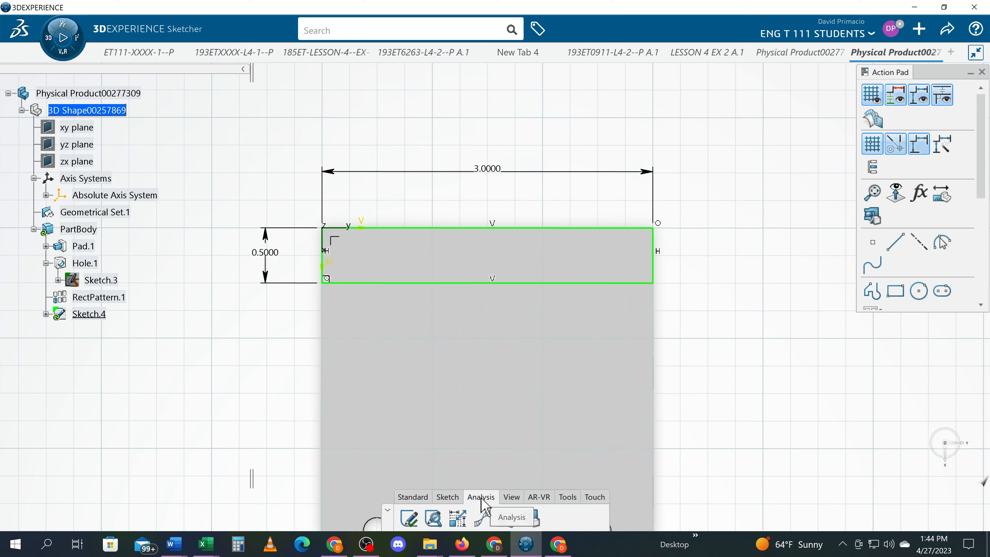
click(435, 520)
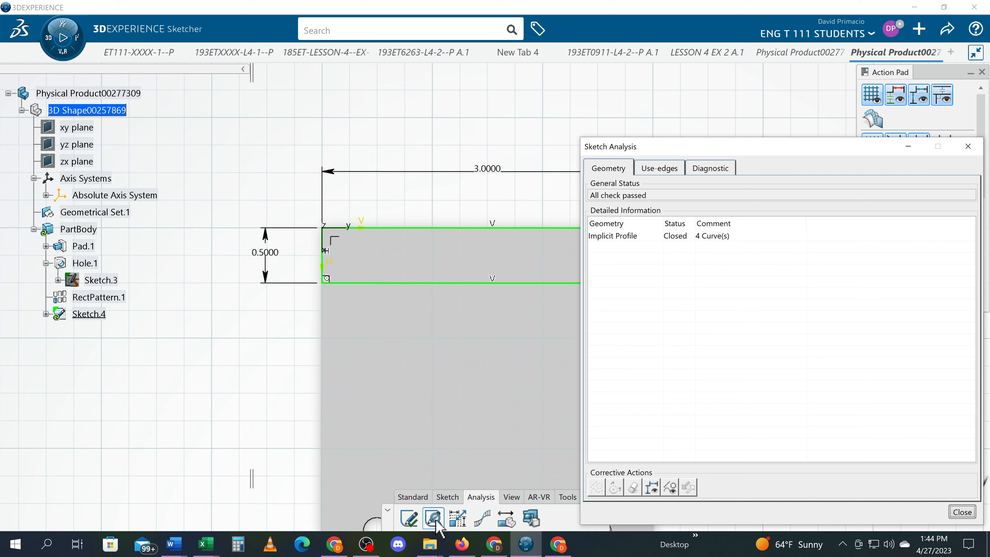
click(410, 519)
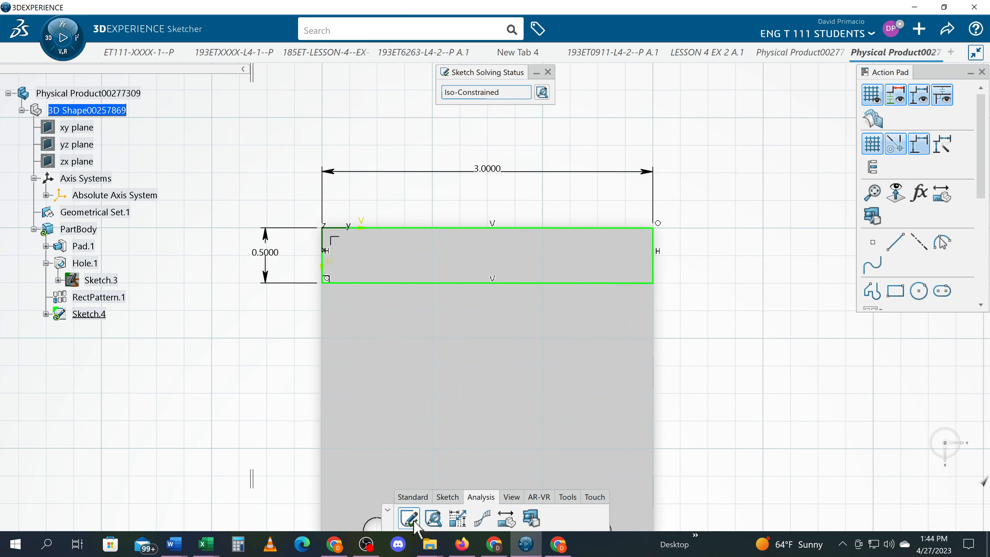
- Exit the sketch and set up a pad of the rectangle upward from the plate with a length of 1.5 in
click(418, 498)
click(558, 519)
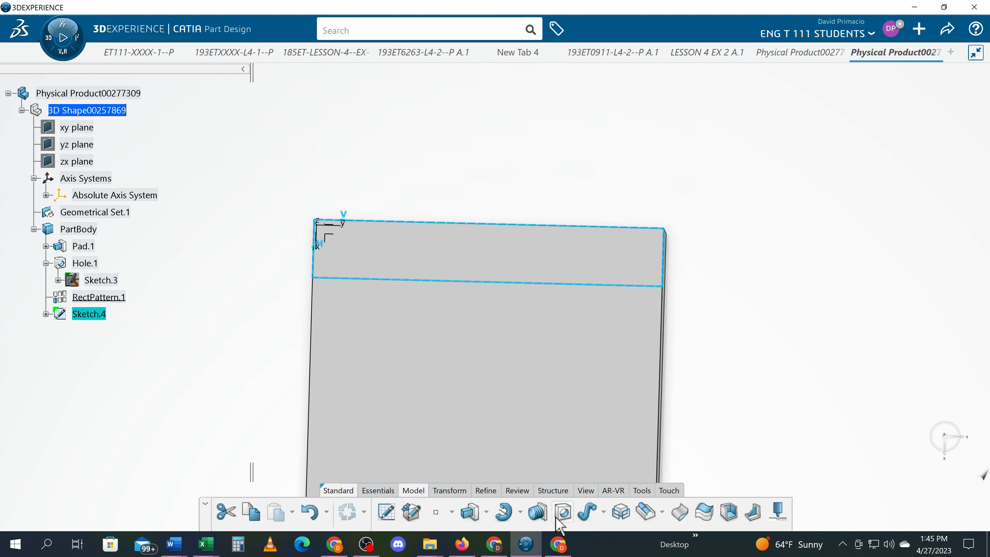
click(471, 513)
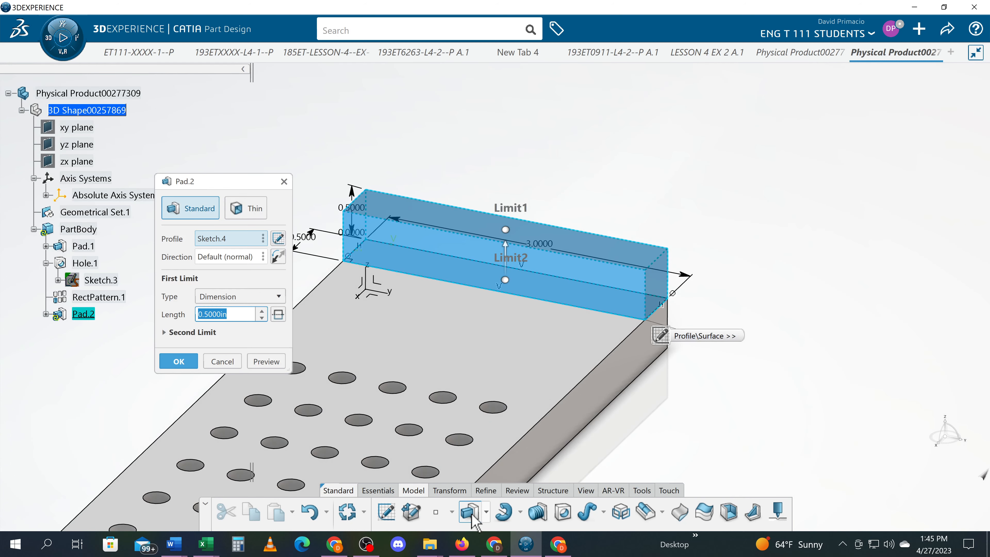
click(262, 312)
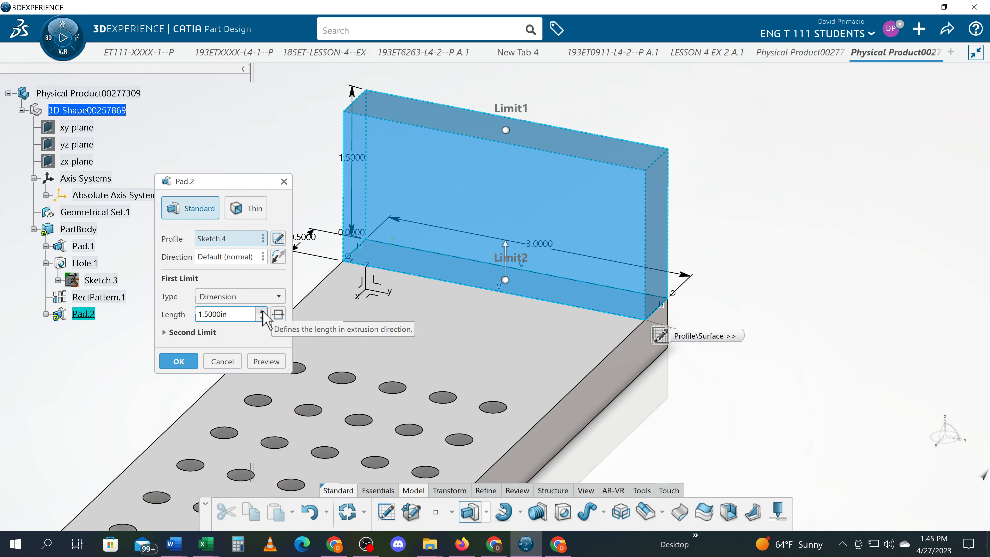
click(262, 312)
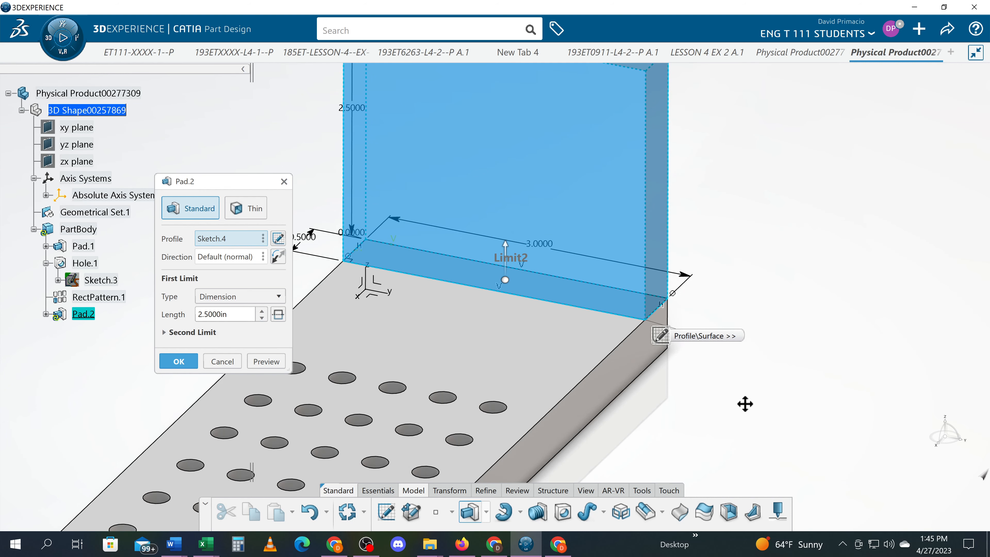
middle_drag(860, 429, 851, 468)
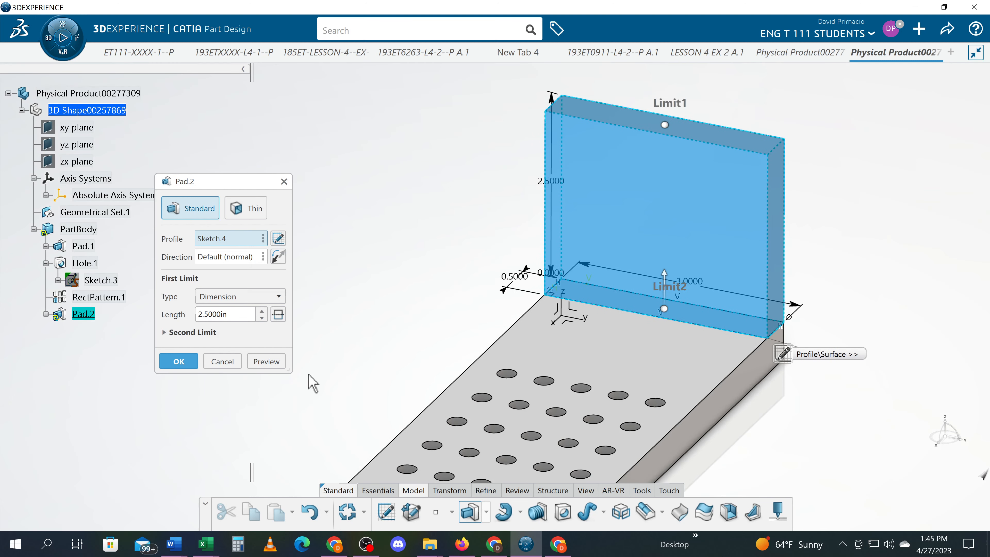
click(262, 318)
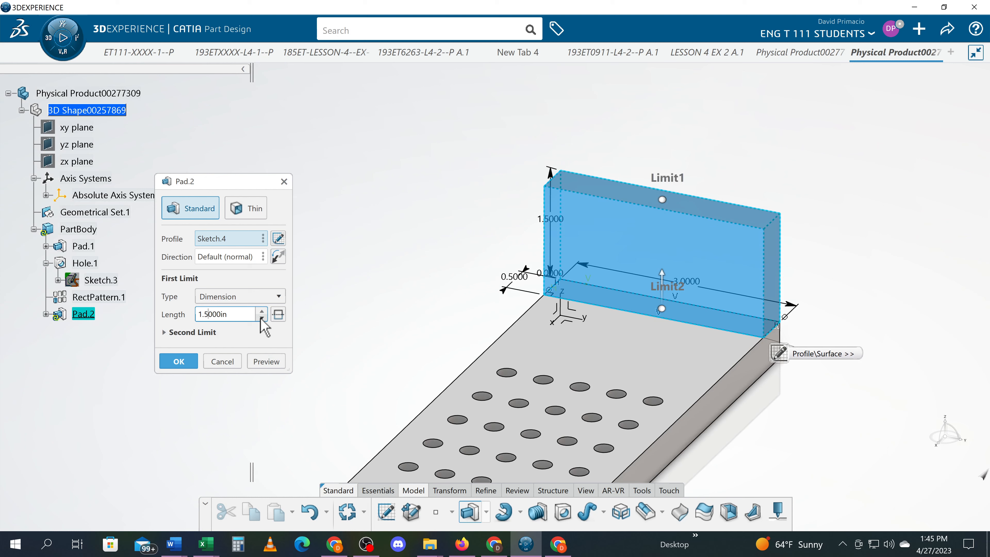
- Define a new 0.5 in step increment for the pad's length value
right_click(245, 320)
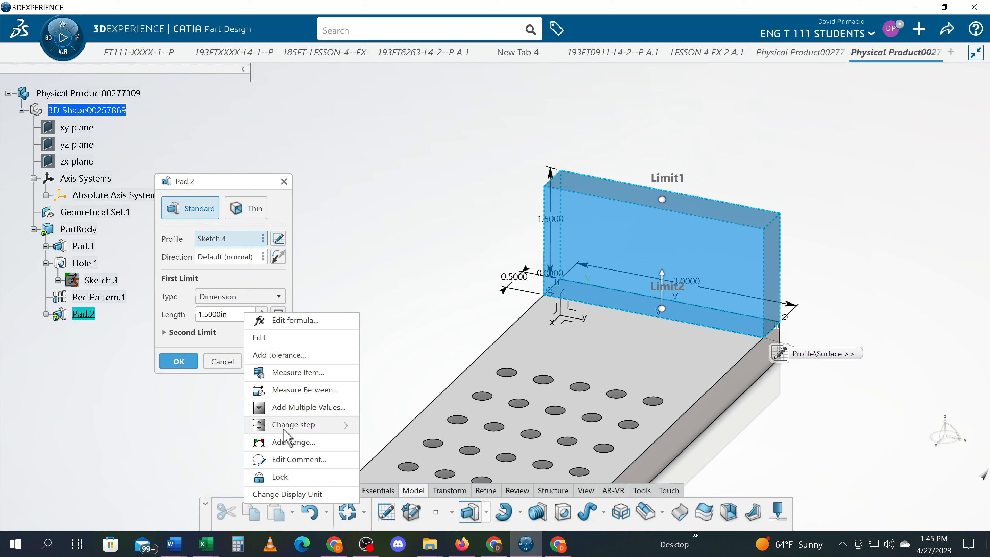
mouse_move(283, 429)
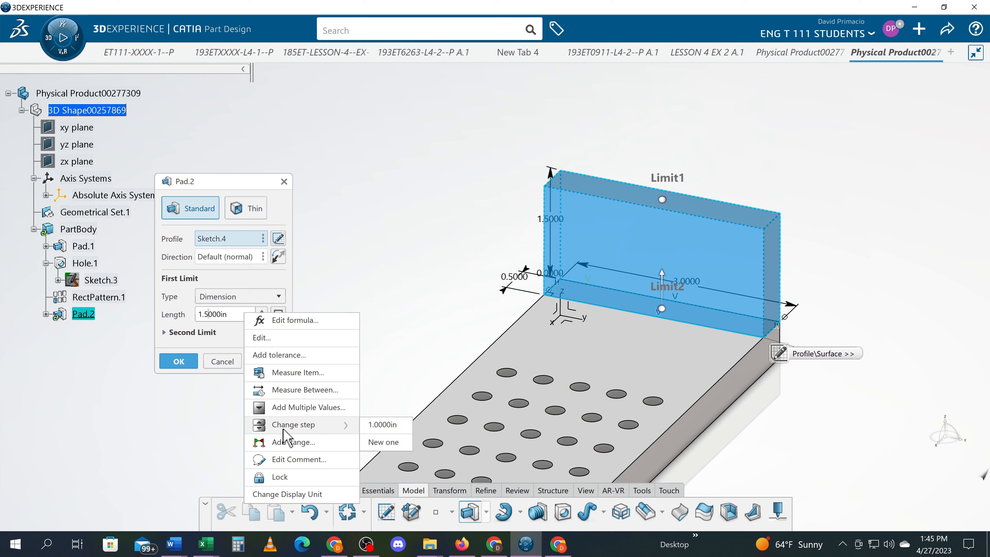
click(396, 445)
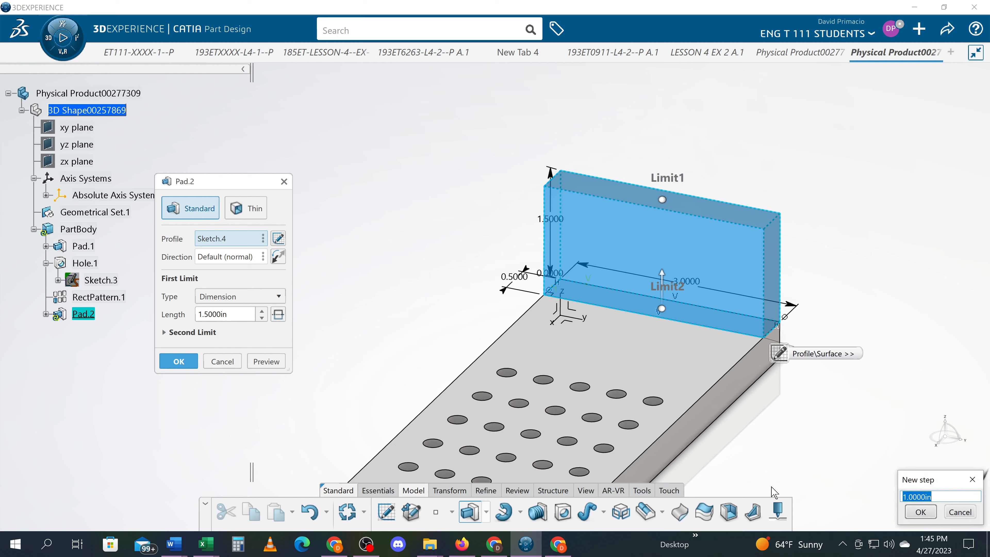
drag(930, 486, 846, 439)
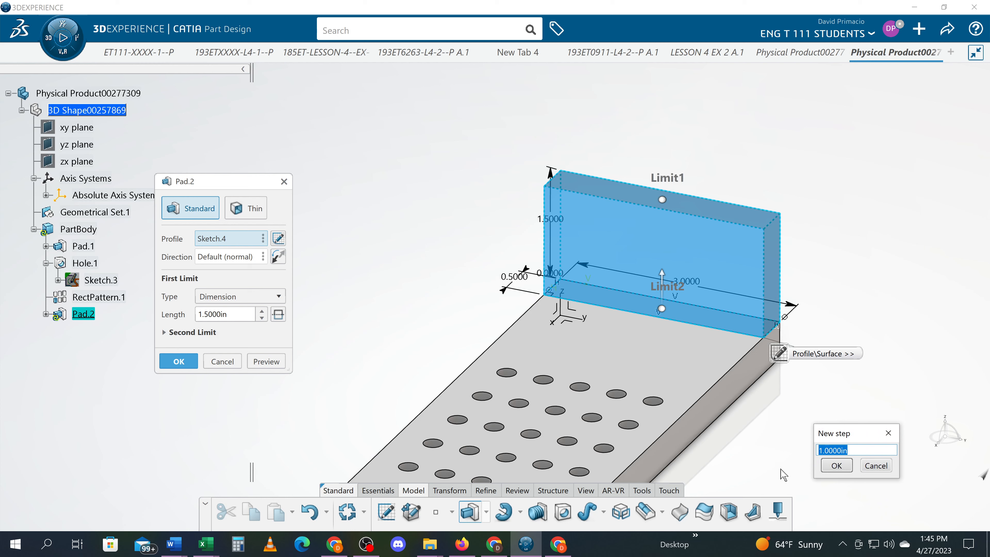
text(.5)
click(835, 466)
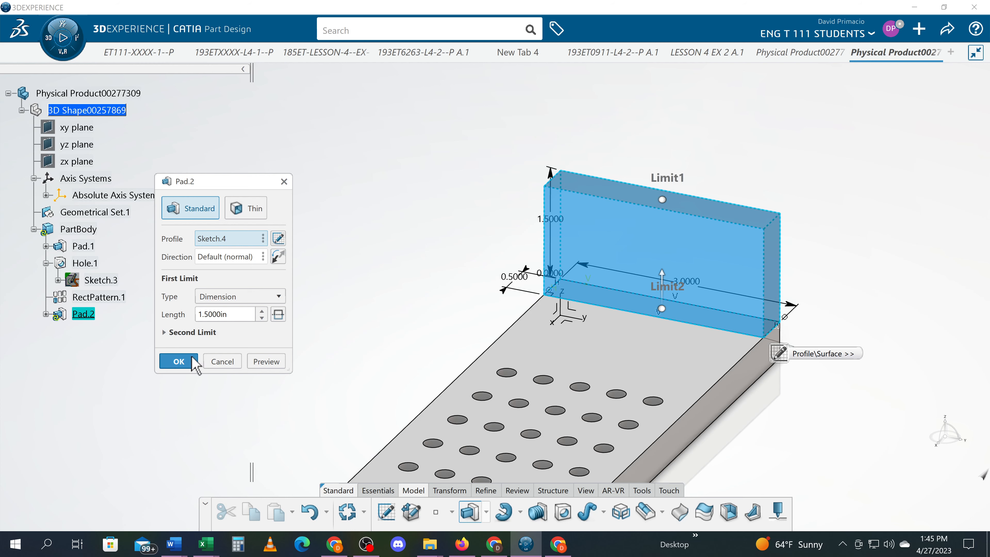
- Increase the pad's length in steps to 3.5 in and create the upright wall
click(262, 310)
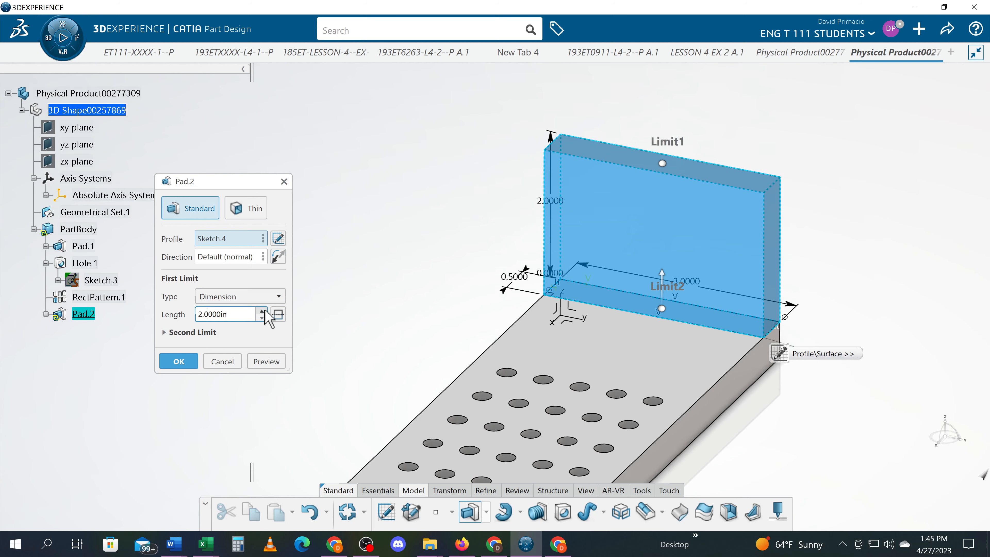
click(262, 310)
click(262, 311)
click(262, 310)
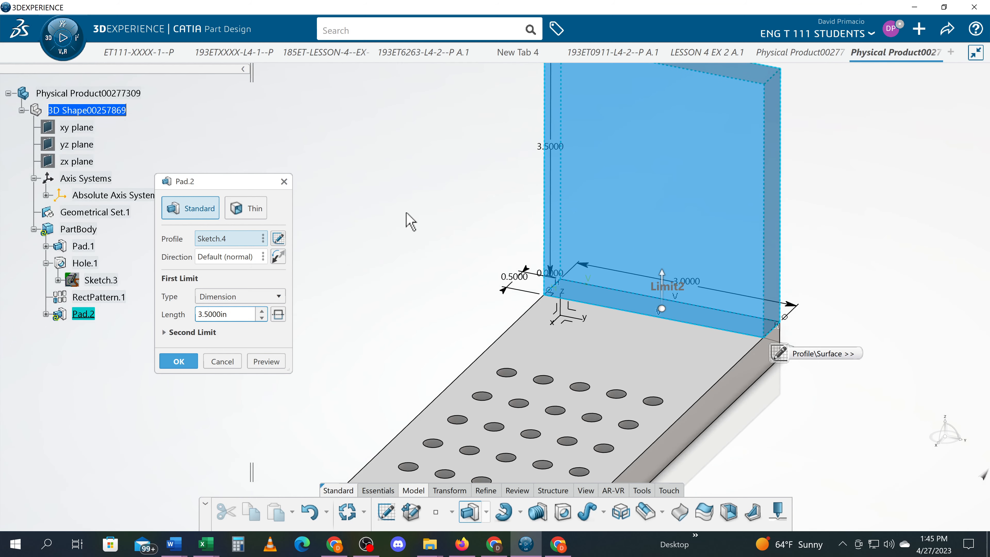
middle_drag(405, 223, 358, 361)
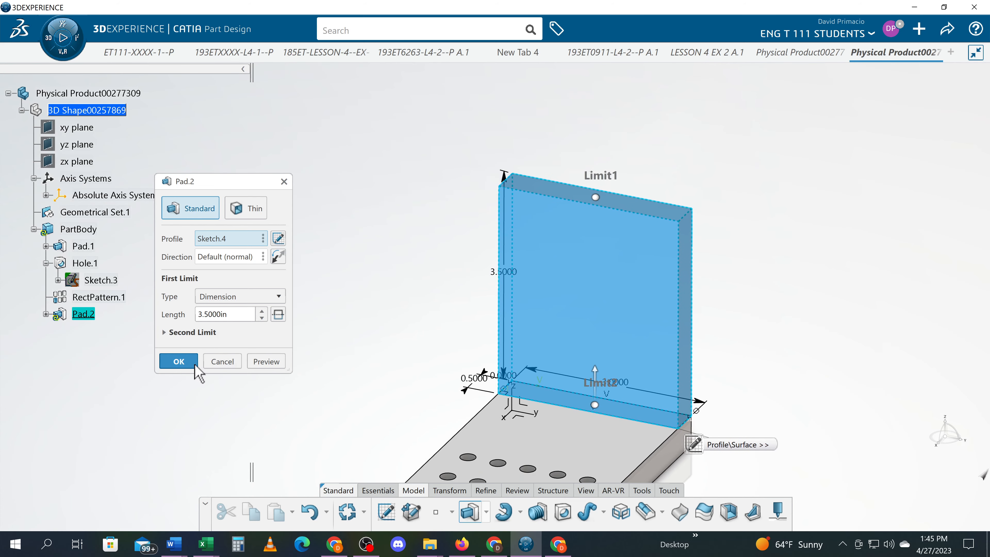
click(180, 361)
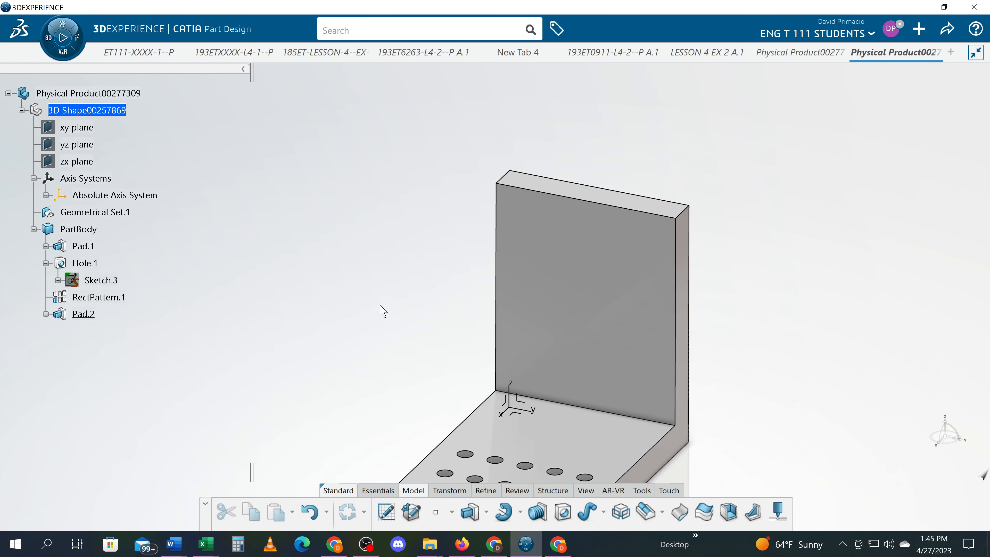
middle_drag(380, 306, 376, 196)
middle_drag(323, 369, 320, 354)
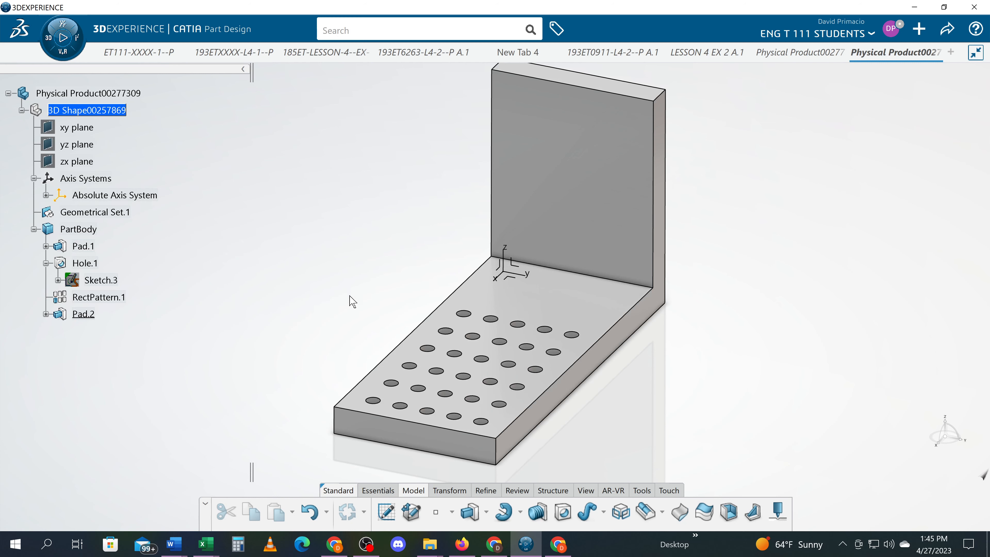
middle_drag(387, 262, 391, 268)
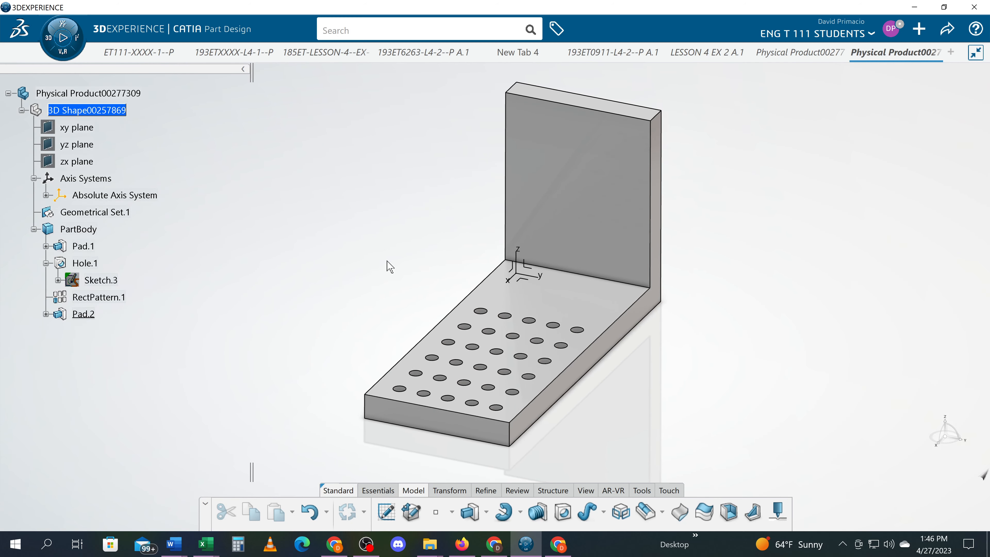